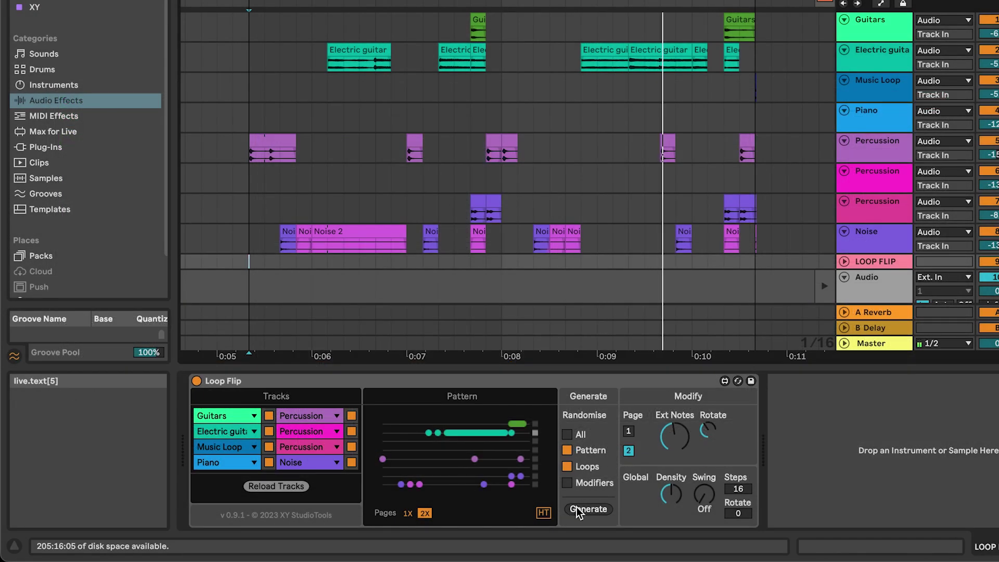
Step: Regenerate the Loop Flip groove three times, lowering Ext Notes so notes become short hits
{"action": "left_click", "coordinate": [576, 507]}
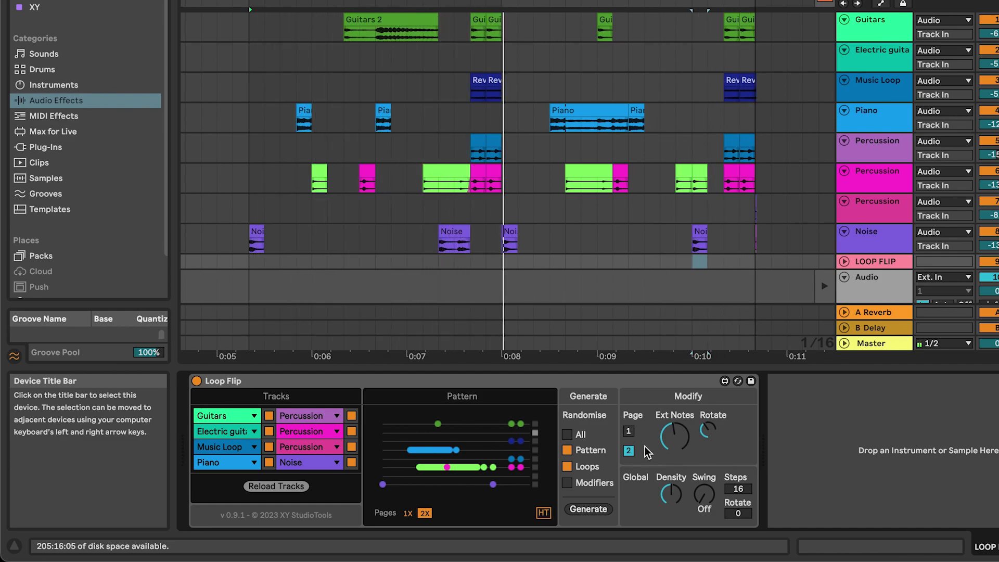
{"action": "left_click_drag", "start_coordinate": [675, 437], "coordinate": [674, 461]}
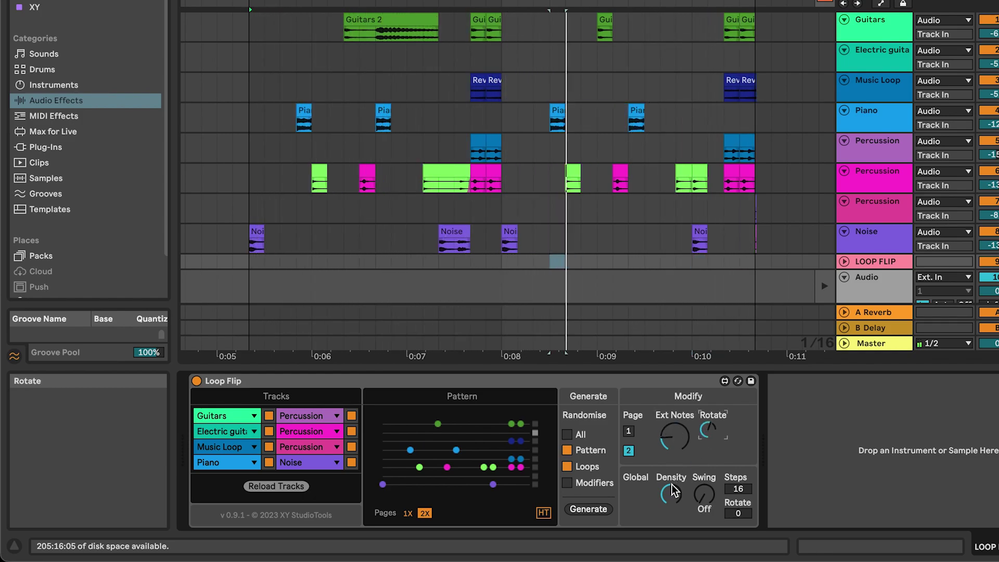
{"action": "left_click", "coordinate": [588, 509]}
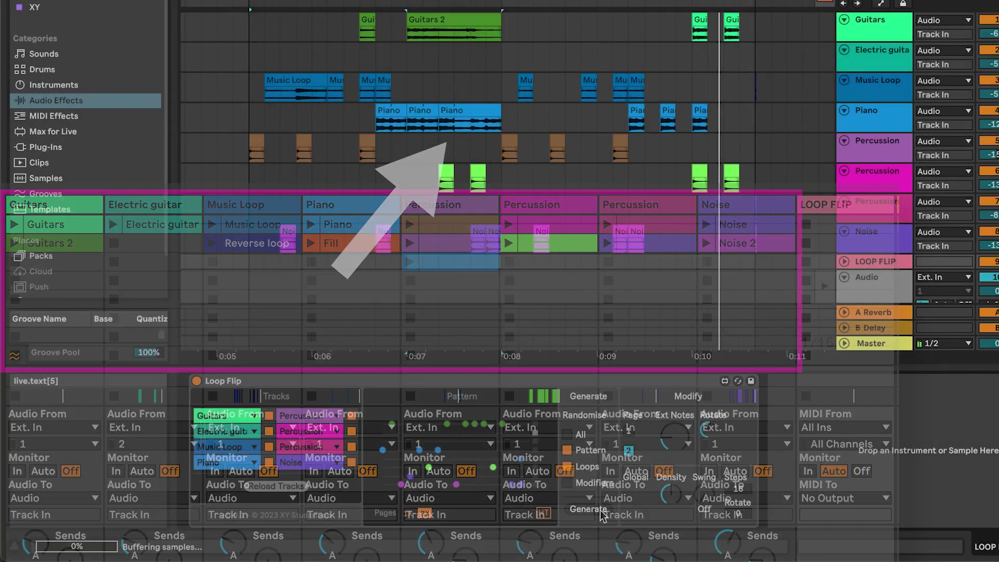
{"action": "left_click", "coordinate": [598, 510]}
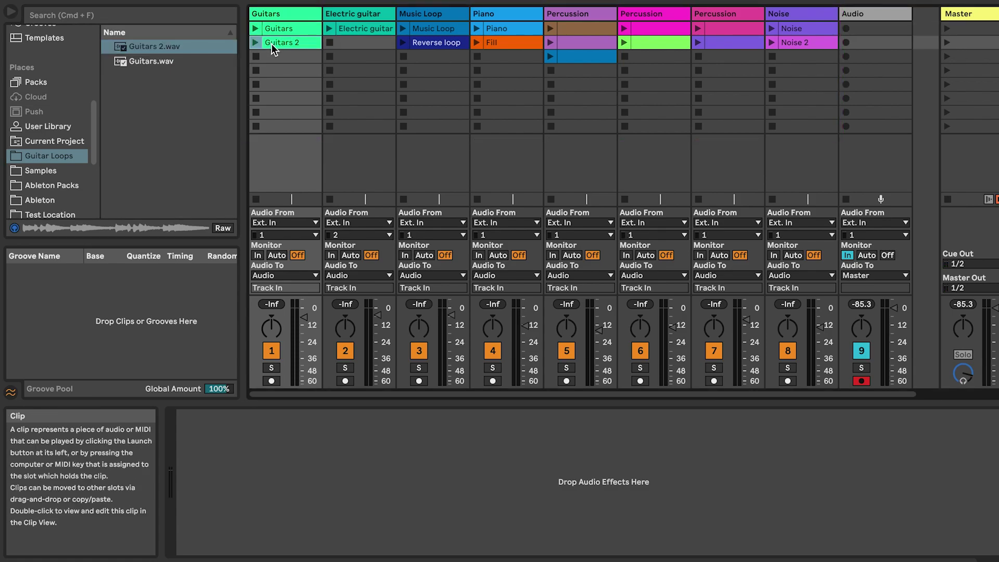
Step: Show the Guitars clip's details in Clip View and scroll the browser back to the top
{"action": "left_click", "coordinate": [283, 30]}
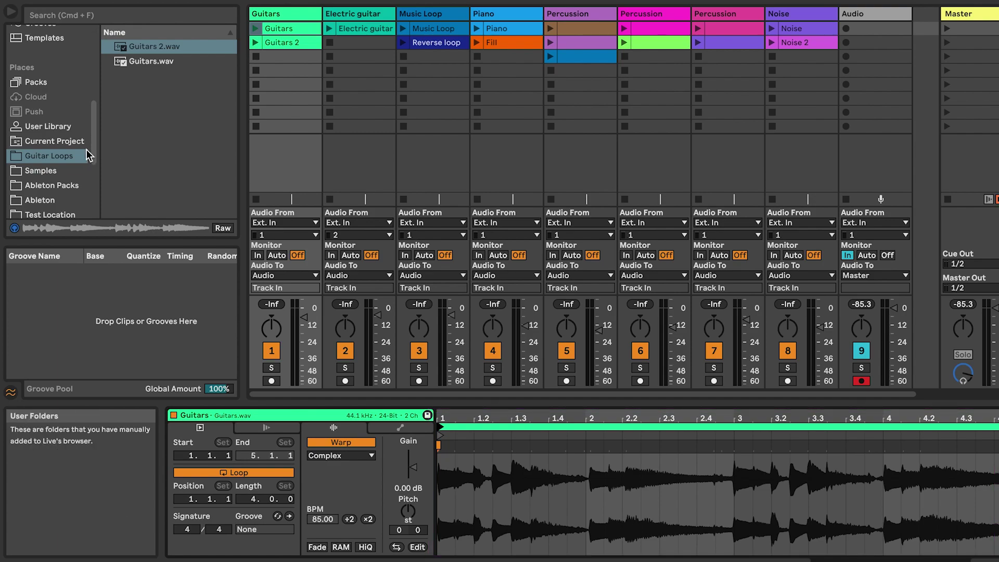
{"action": "scroll", "coordinate": [89, 155], "scroll_direction": "up", "scroll_amount": 5}
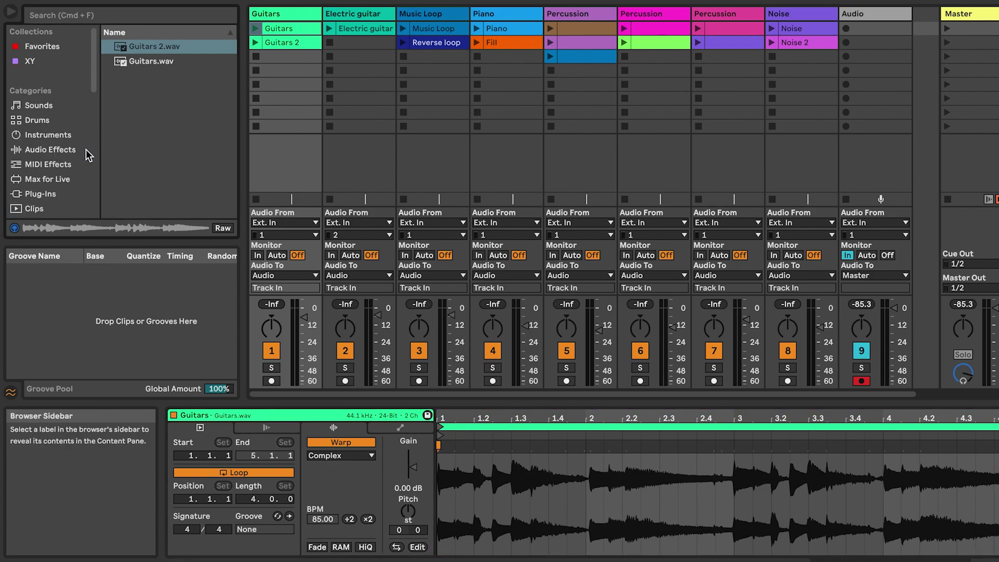
Step: Load Loop Flip from Max for Live onto a new MIDI track and narrow the browser
{"action": "left_click", "coordinate": [48, 179]}
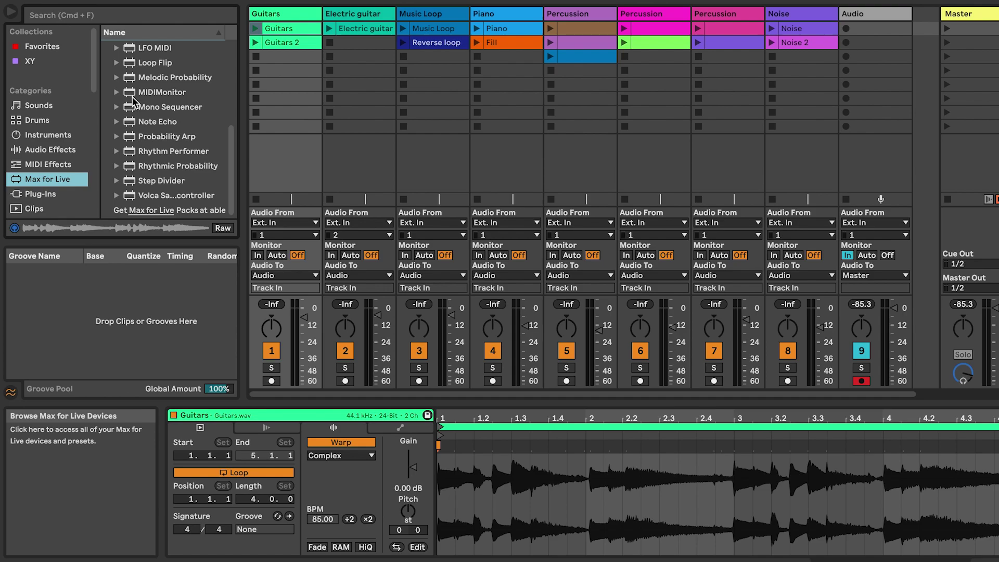
{"action": "left_click_drag", "start_coordinate": [136, 63], "coordinate": [145, 58]}
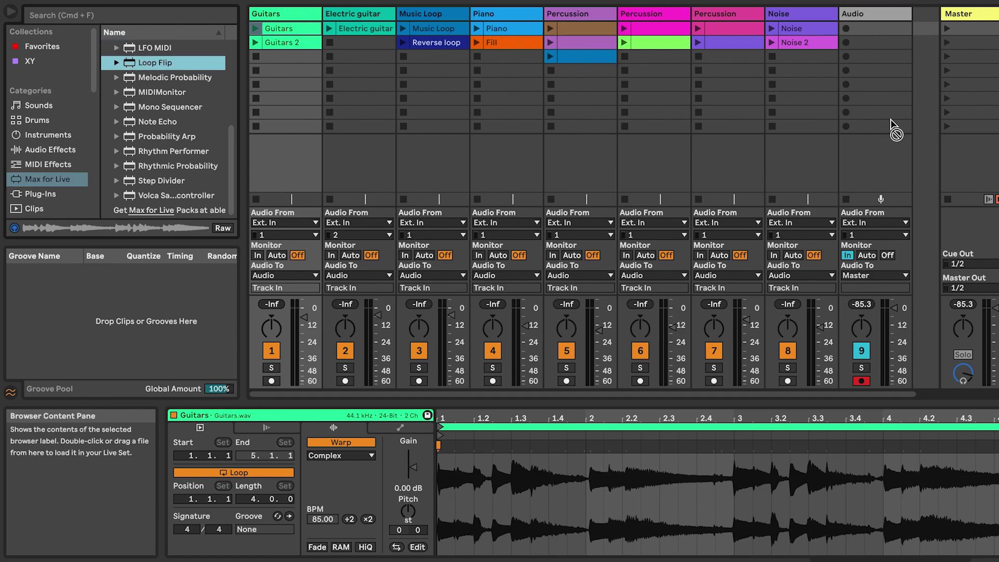
{"action": "left_click_drag", "start_coordinate": [920, 130], "coordinate": [920, 130]}
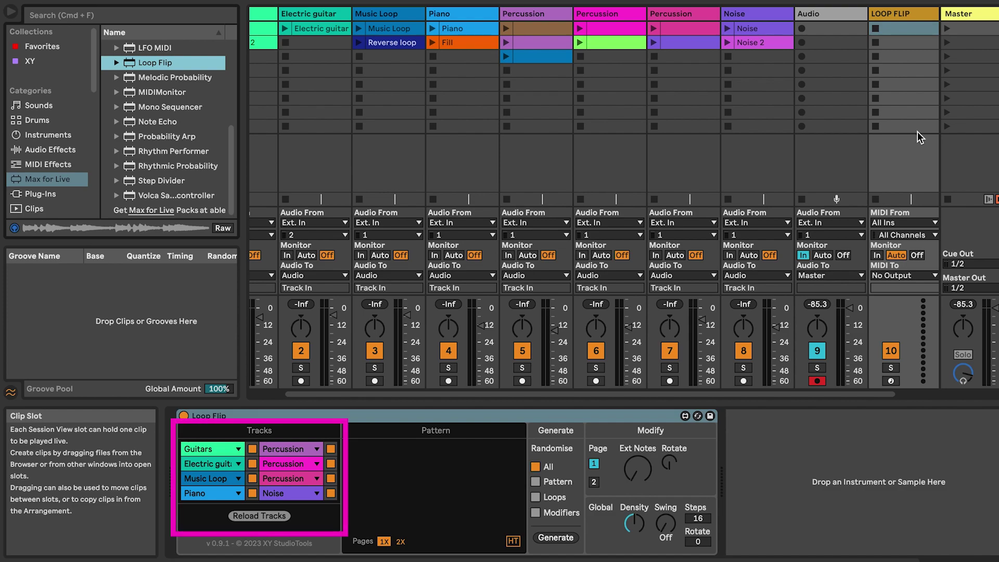
{"action": "left_click_drag", "start_coordinate": [651, 392], "coordinate": [604, 392]}
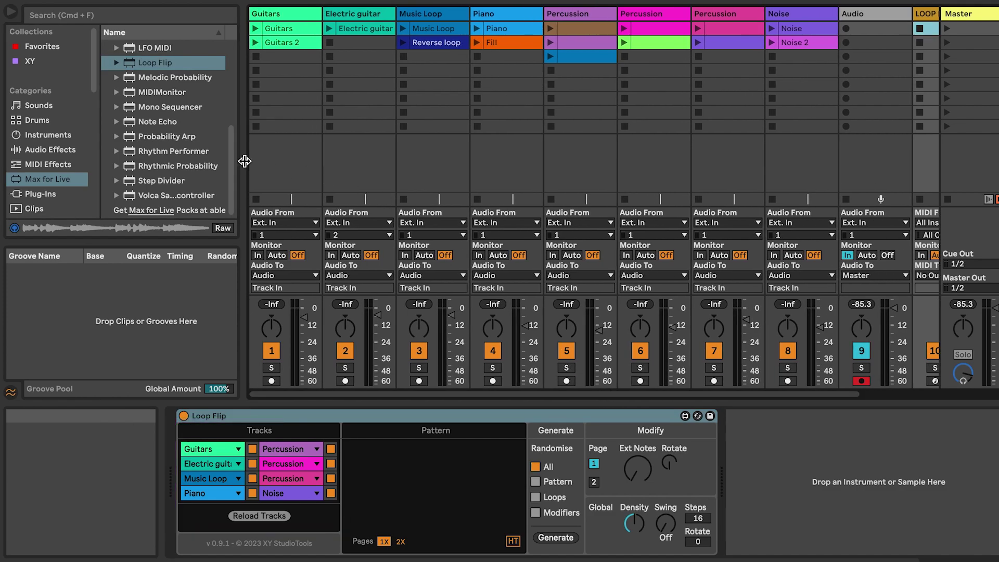
{"action": "left_click_drag", "start_coordinate": [245, 159], "coordinate": [100, 174]}
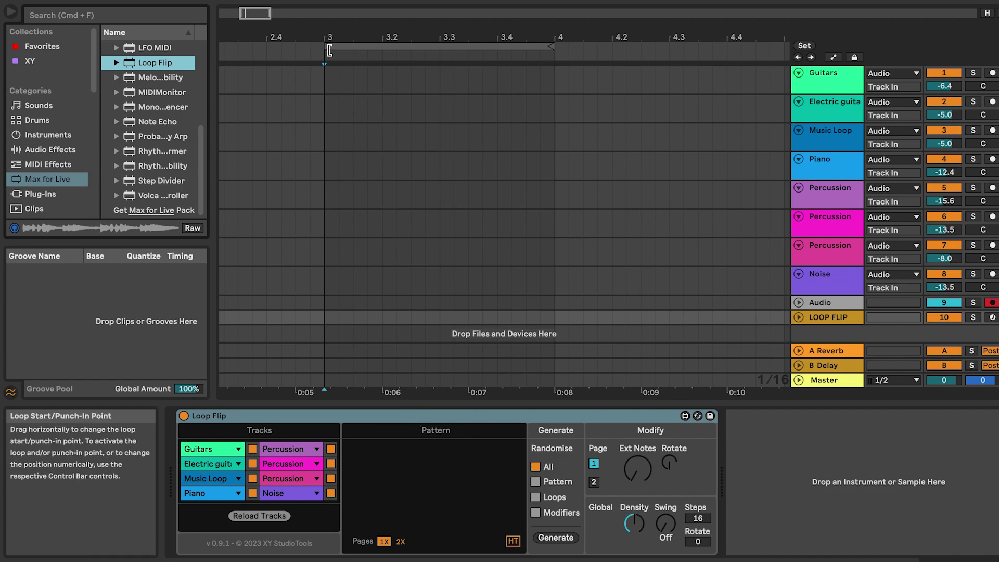
Step: Loop bar 3, generate a Loop Flip pattern into the arrangement, and start playback
{"action": "mouse_move", "coordinate": [329, 48]}
{"action": "left_mouse_down"}
{"action": "mouse_move", "coordinate": [370, 48]}
{"action": "mouse_move", "coordinate": [326, 53]}
{"action": "left_mouse_up"}
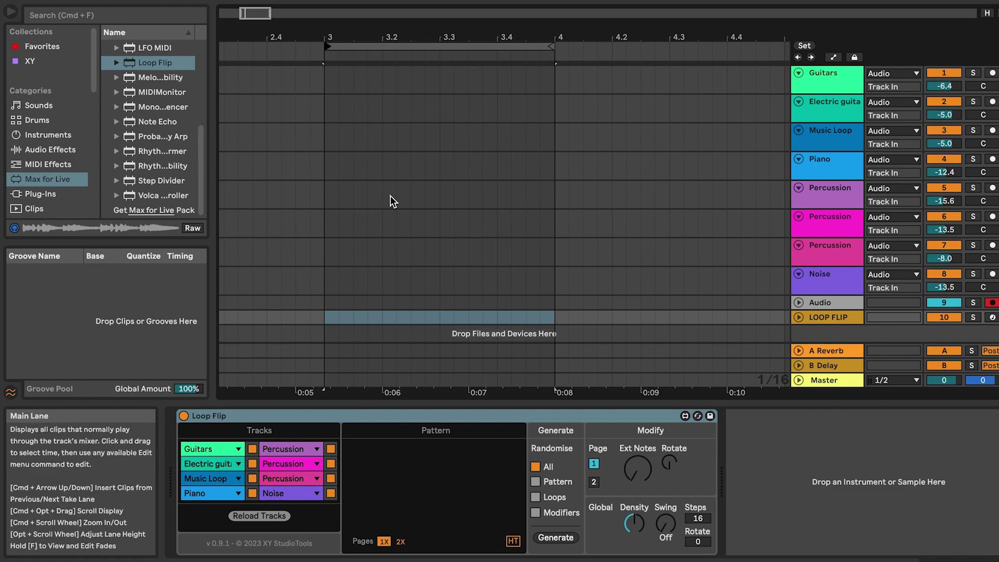
{"action": "left_click", "coordinate": [546, 540]}
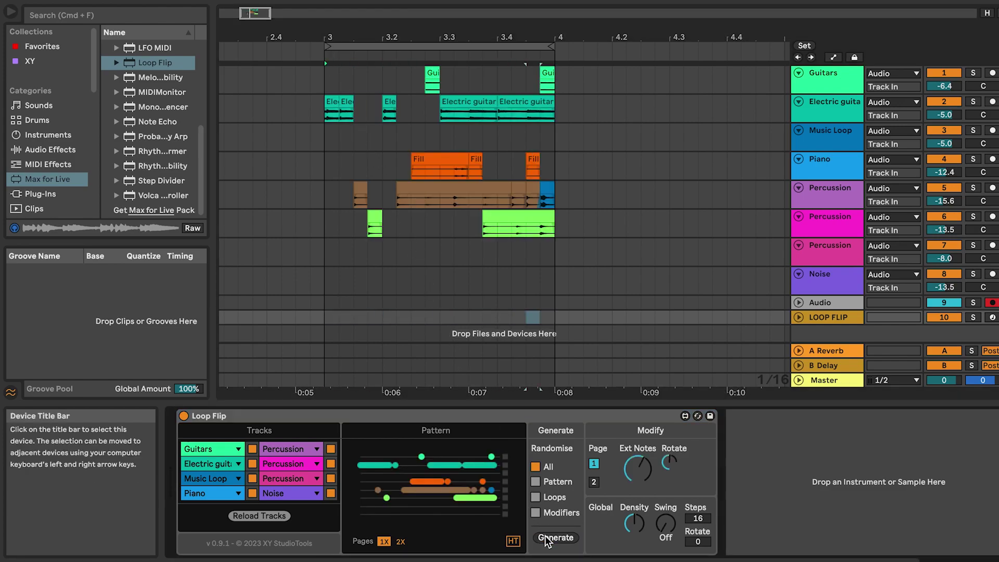
{"action": "key", "text": "space"}
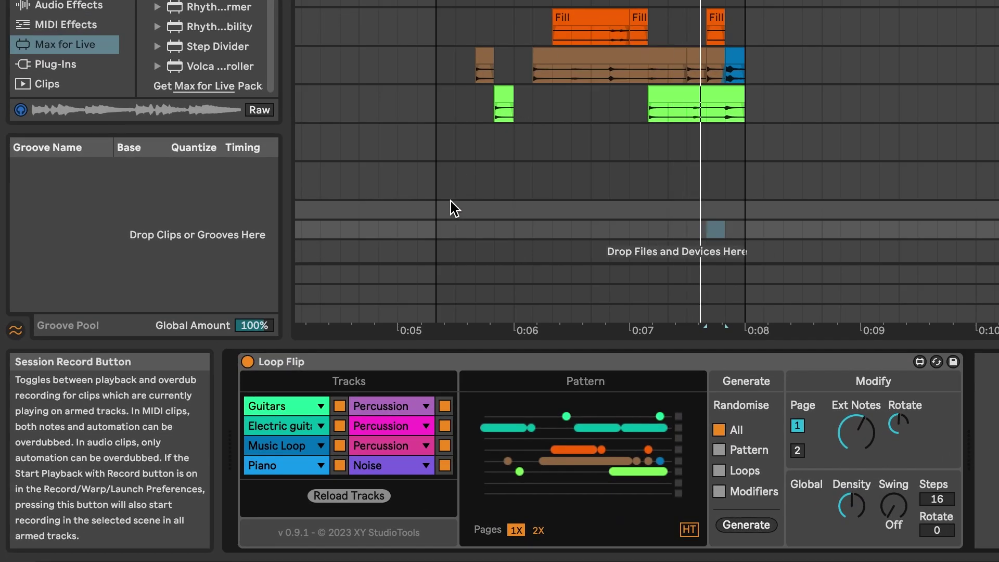
Step: Keep Guitars assigned to Loop Flip's first lane and toggle that lane in the pattern
{"action": "left_click", "coordinate": [321, 407]}
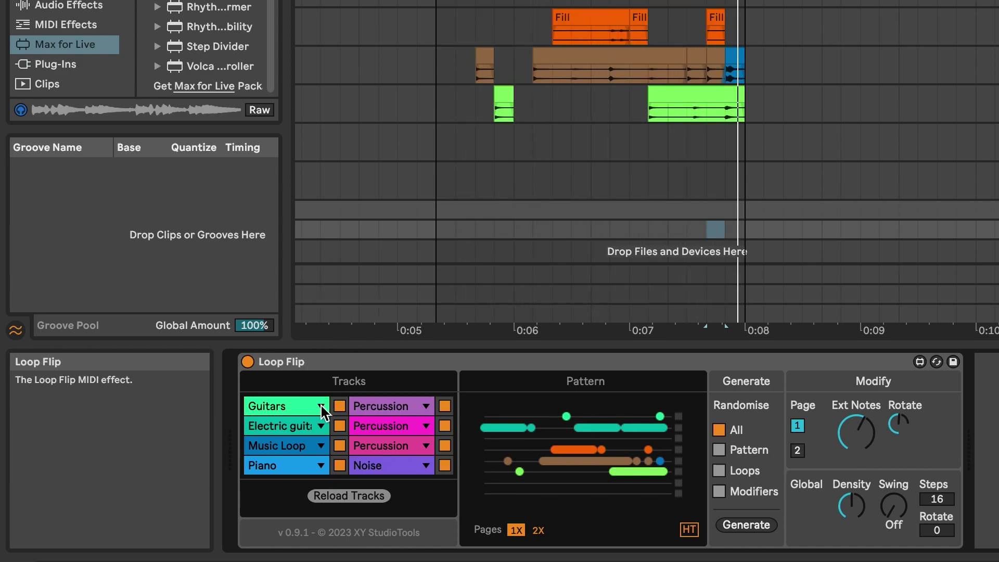
{"action": "left_click", "coordinate": [327, 406]}
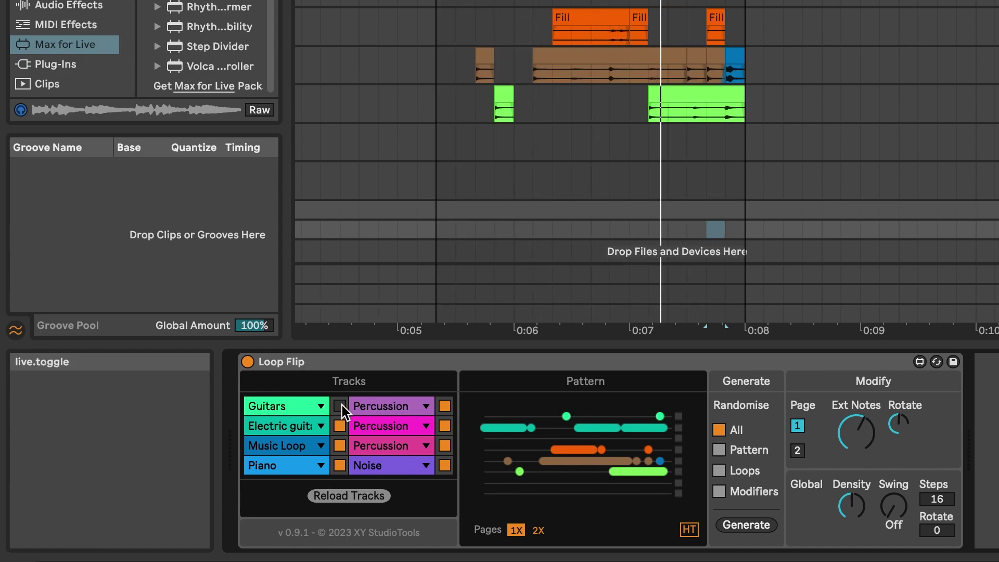
{"action": "left_click", "coordinate": [340, 406]}
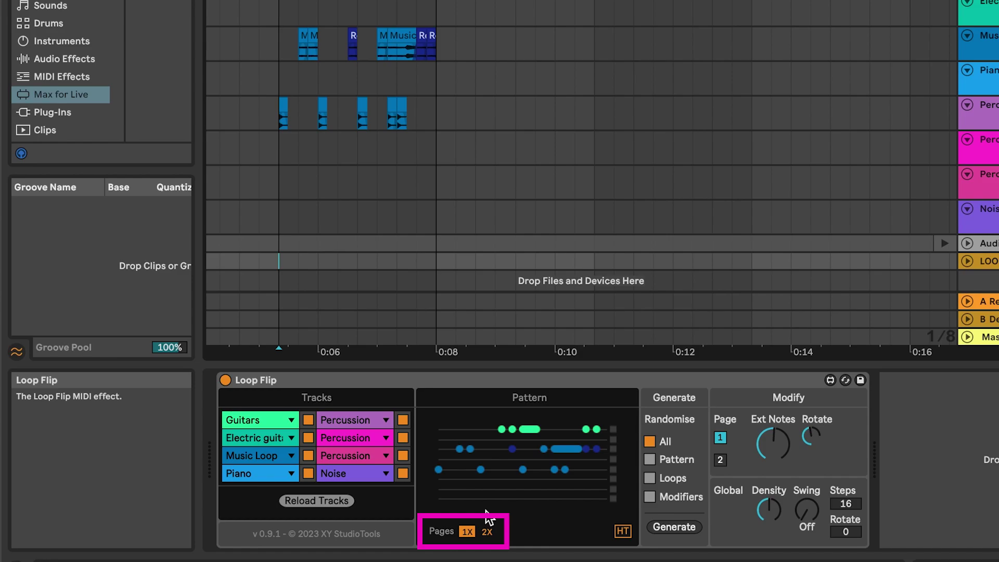
Step: Set Loop Flip Pages to 2X, play, and switch half-time on then off
{"action": "left_click", "coordinate": [486, 531]}
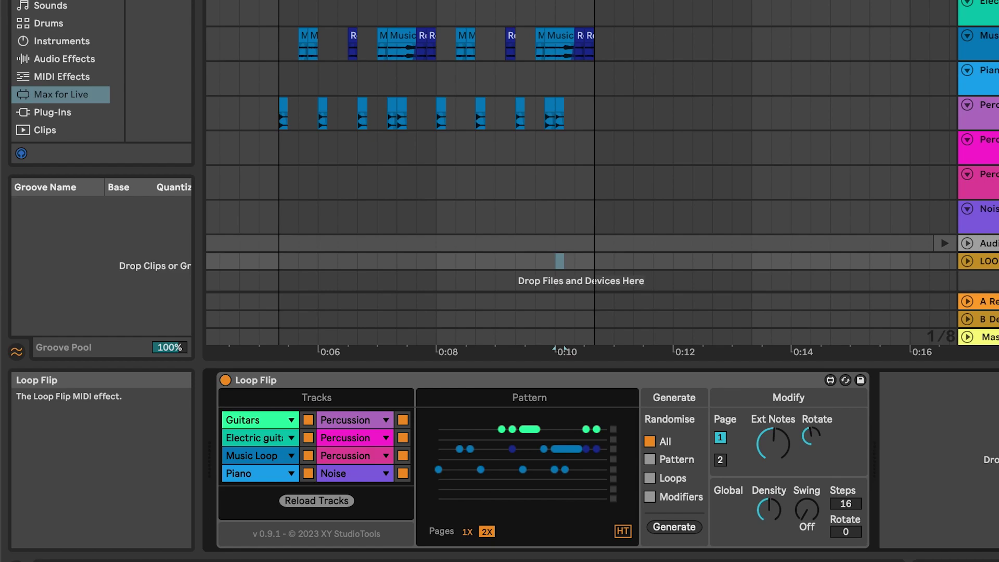
{"action": "key", "text": "space"}
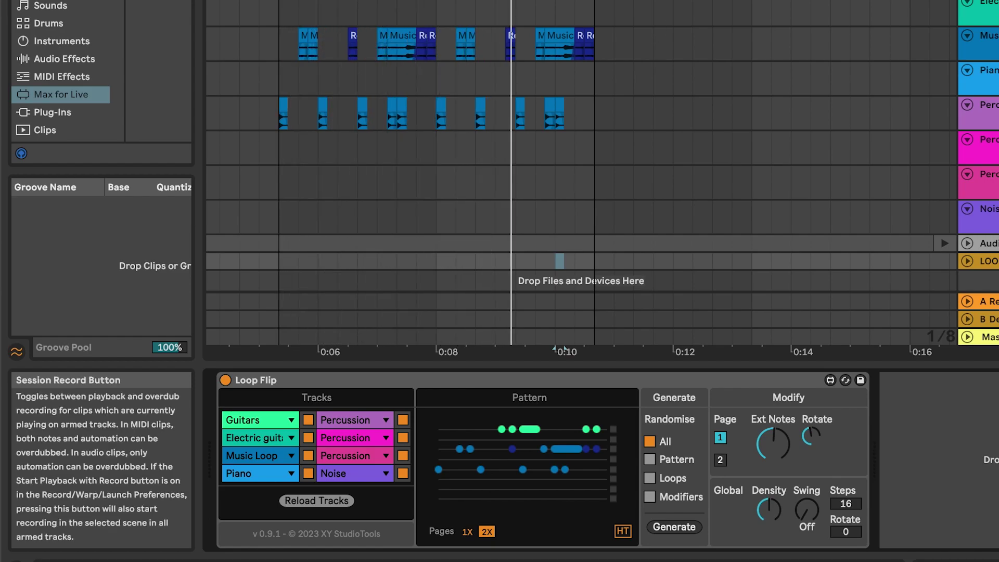
{"action": "left_click", "coordinate": [622, 529]}
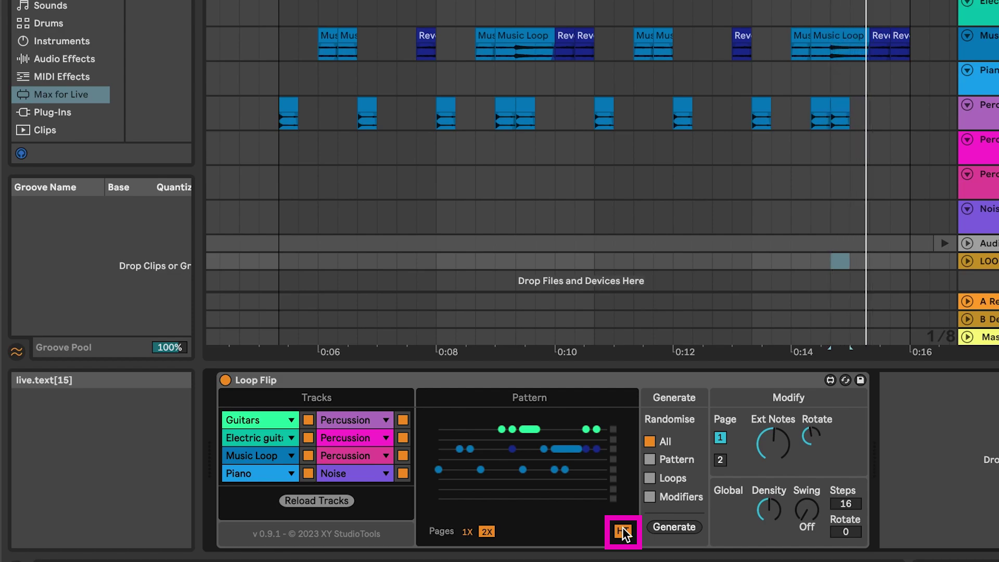
{"action": "left_click", "coordinate": [622, 529]}
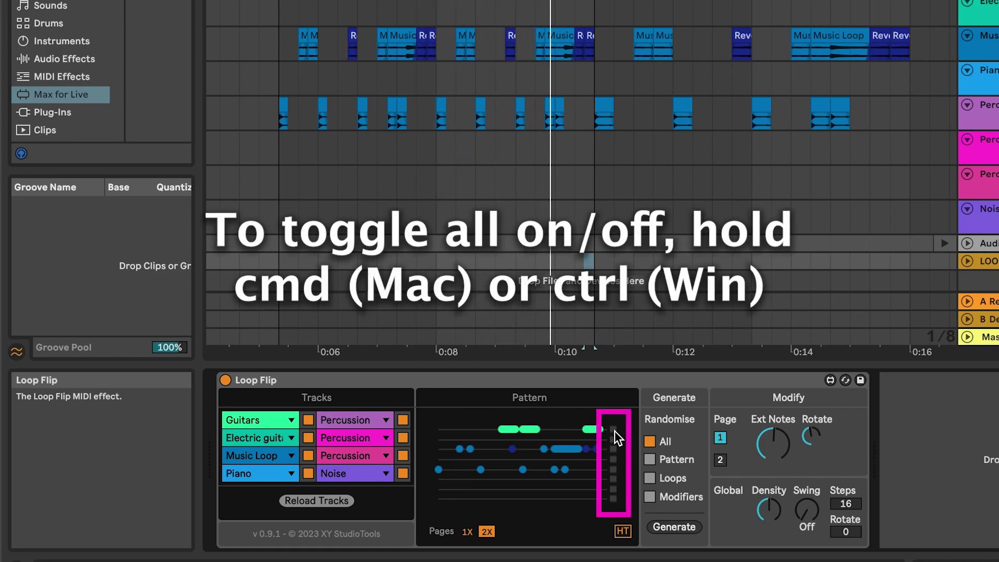
Step: Cmd/Ctrl-click a row toggle to switch all Loop Flip pattern rows on, then off
{"action": "left_click", "coordinate": [615, 431], "text": "super"}
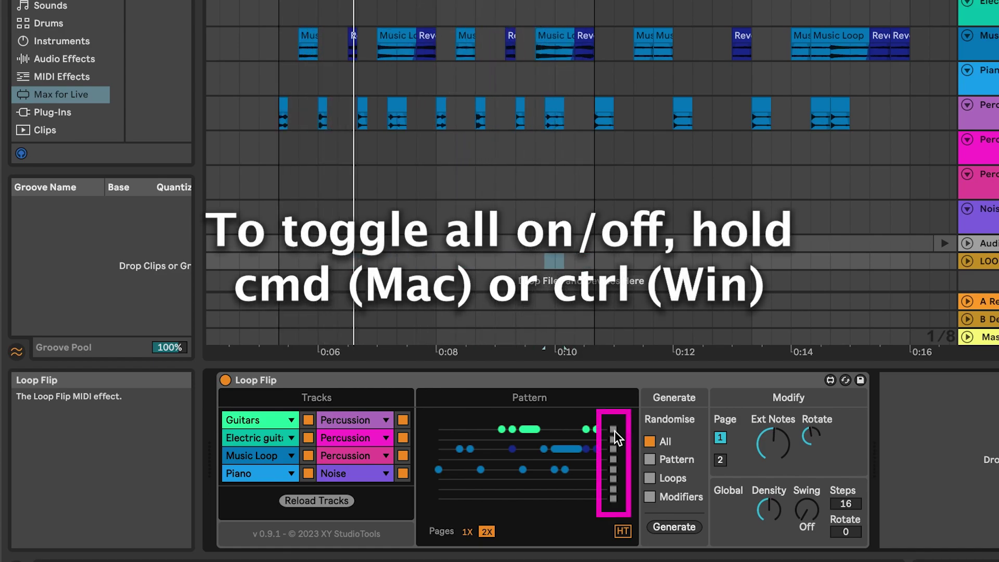
{"action": "left_click", "coordinate": [614, 431], "text": "super"}
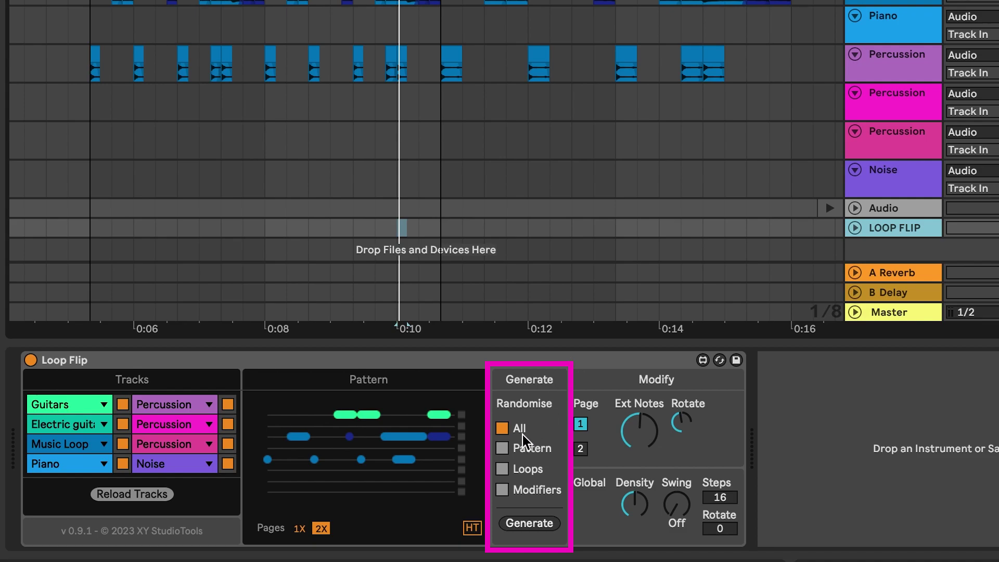
Step: Set Randomise to cover pattern and loops, then generate a new groove
{"action": "left_click", "coordinate": [507, 448]}
{"action": "left_click", "coordinate": [503, 469]}
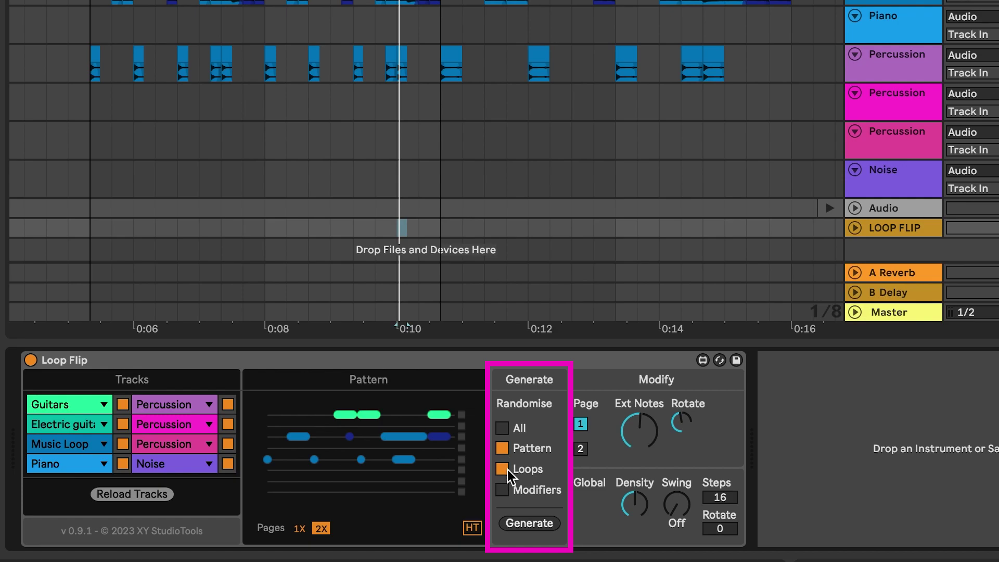
{"action": "left_click", "coordinate": [553, 524]}
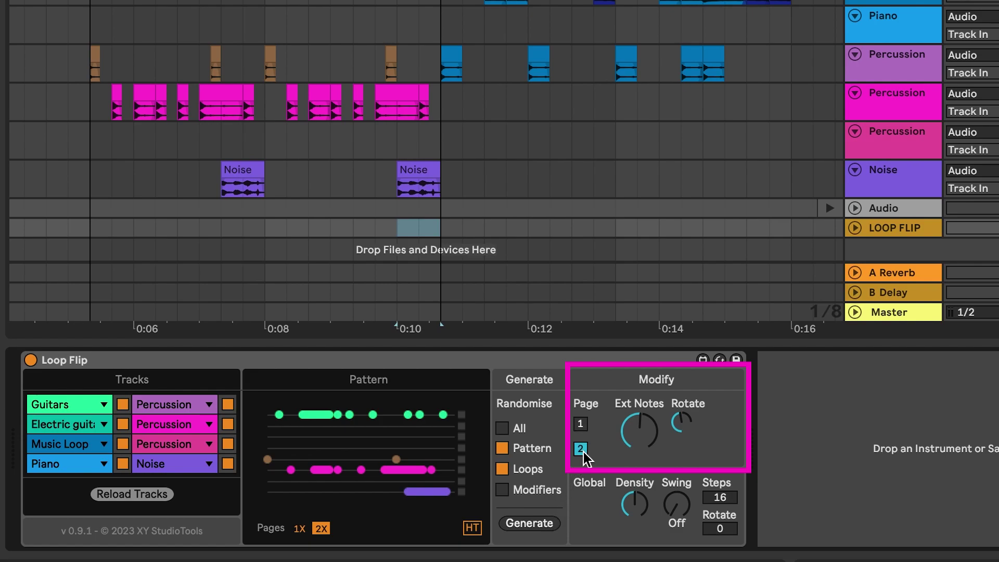
Step: On Modify Page 1, raise Ext Notes to lengthen the generated notes
{"action": "left_click", "coordinate": [582, 424]}
{"action": "left_click_drag", "start_coordinate": [633, 432], "coordinate": [633, 413]}
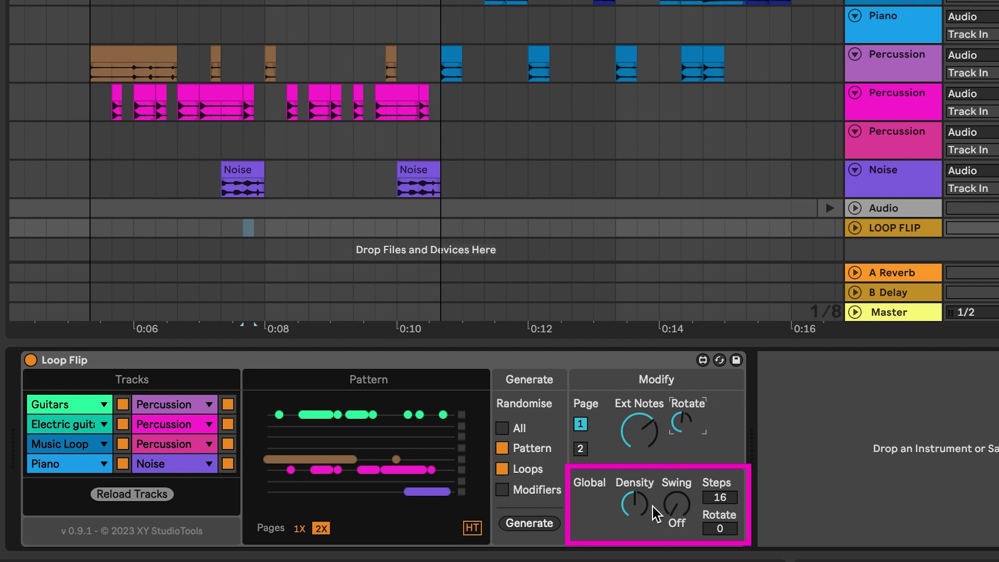
Step: Lower Global Density, adjust Swing and Steps, and rotate the pattern by two steps
{"action": "mouse_move", "coordinate": [635, 501]}
{"action": "left_mouse_down"}
{"action": "mouse_move", "coordinate": [635, 518]}
{"action": "mouse_move", "coordinate": [635, 482]}
{"action": "left_mouse_up"}
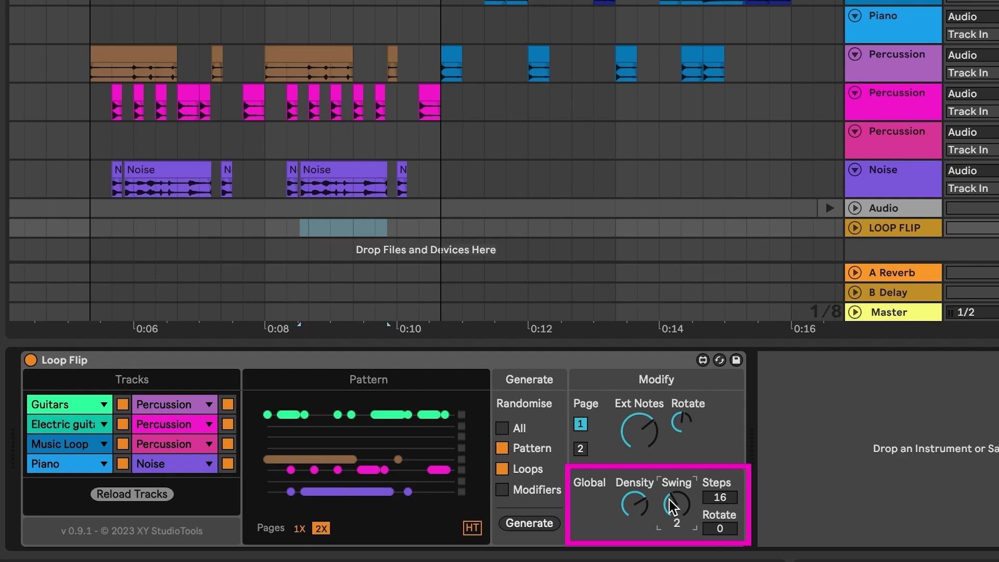
{"action": "left_click_drag", "start_coordinate": [674, 505], "coordinate": [673, 510]}
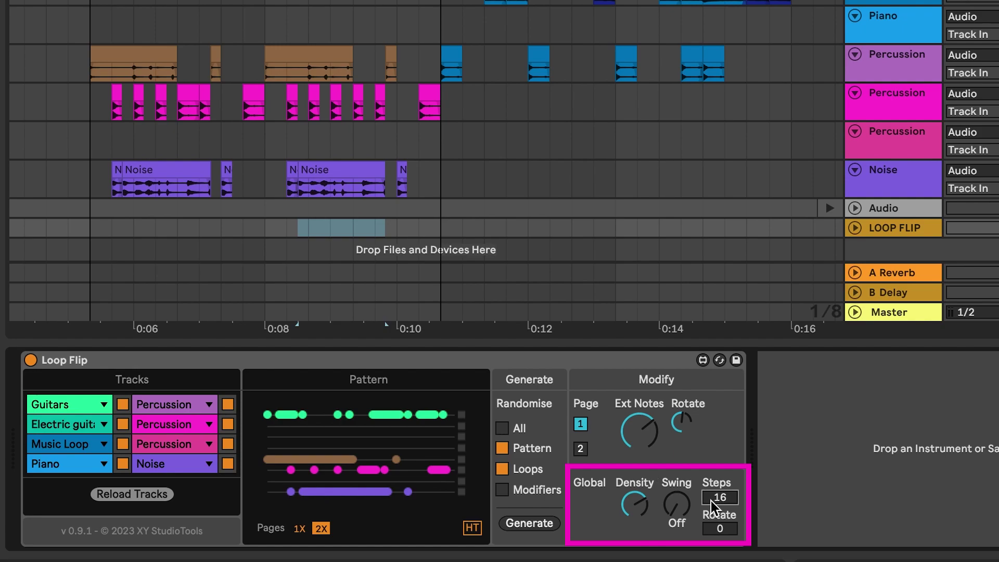
{"action": "left_click_drag", "start_coordinate": [711, 501], "coordinate": [711, 510]}
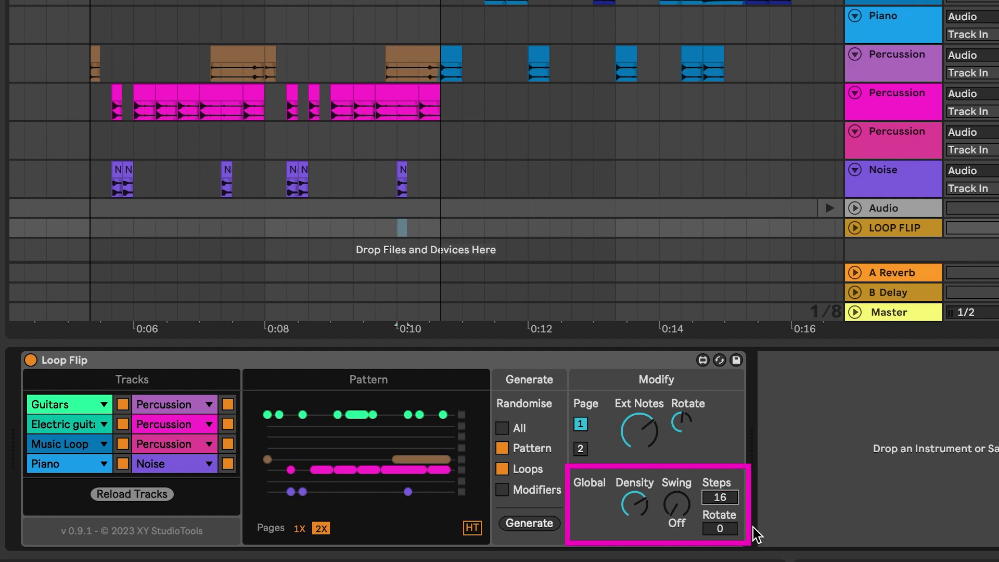
{"action": "left_click_drag", "start_coordinate": [732, 530], "coordinate": [733, 524]}
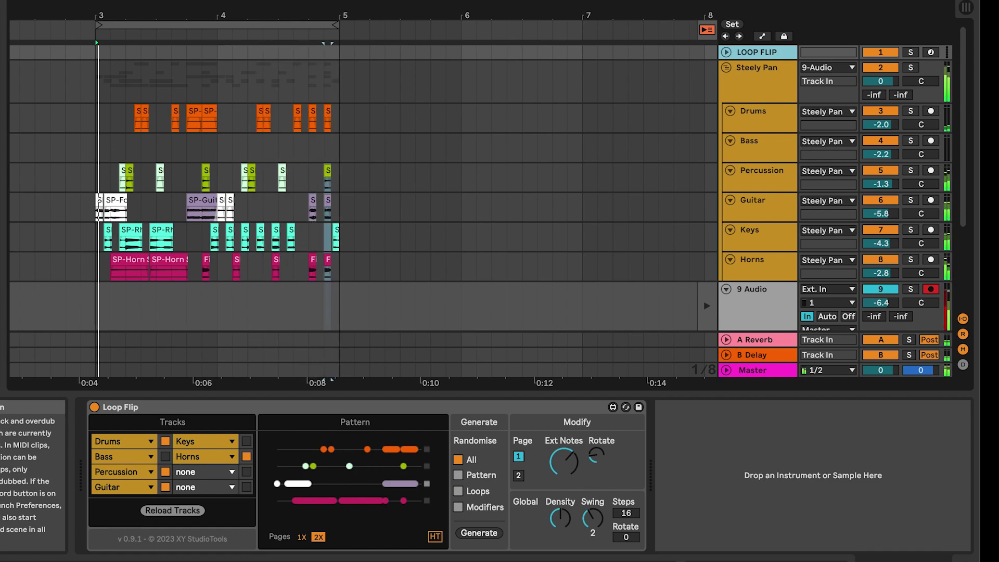
Step: Switch on the ValhallaSuper device on the Guitar track, then glance at Session View
{"action": "left_click", "coordinate": [751, 198]}
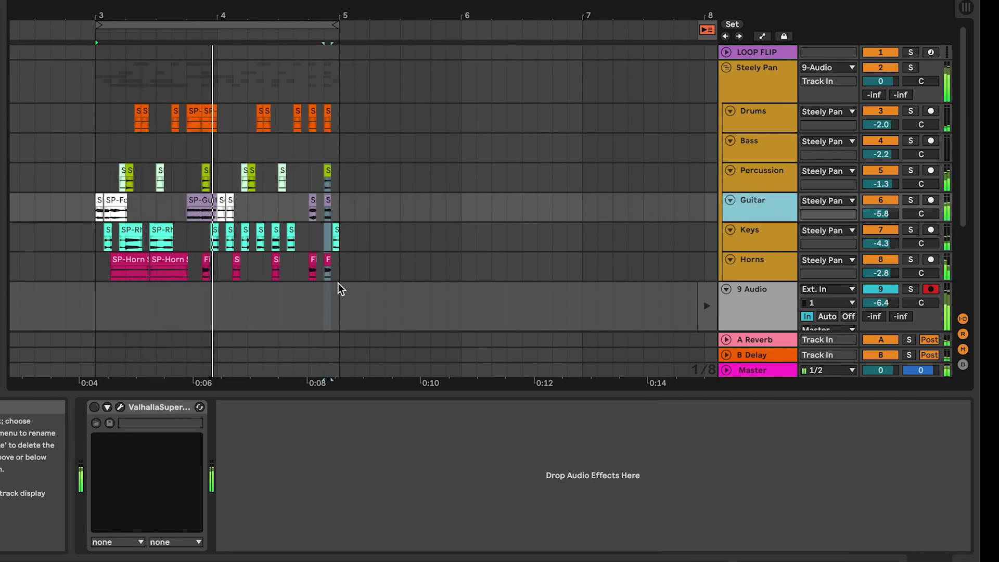
{"action": "left_click", "coordinate": [94, 409]}
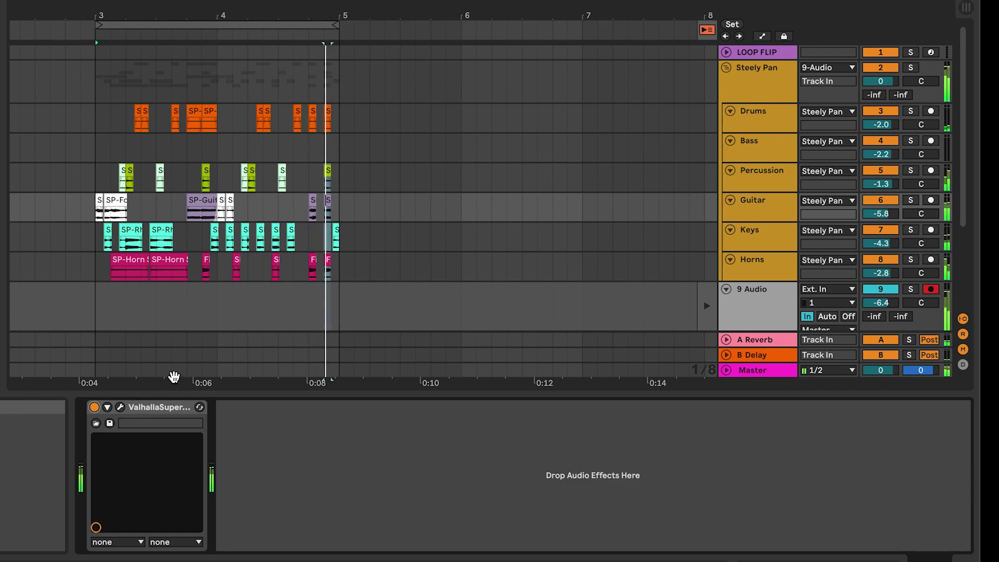
{"action": "key", "text": "Tab"}
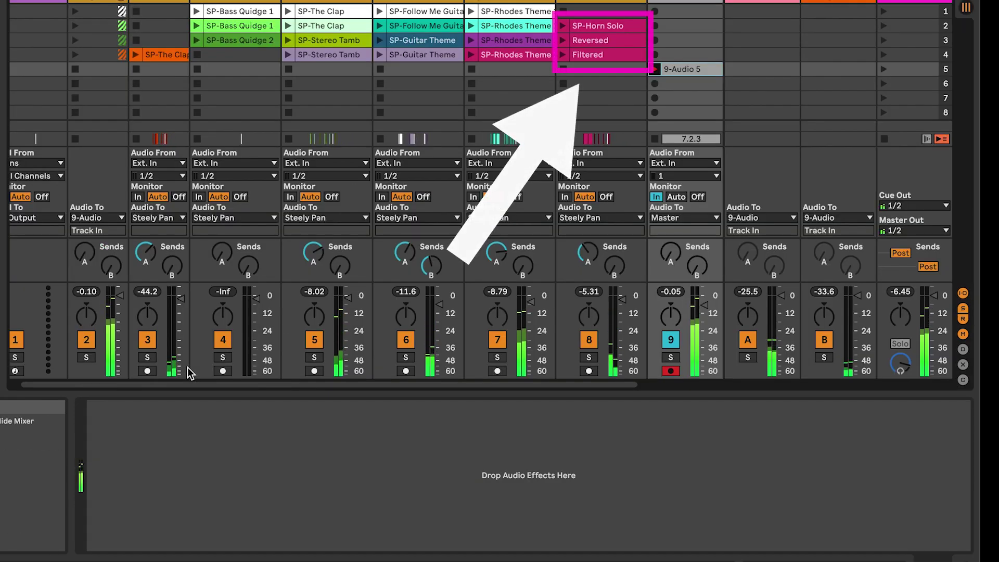
{"action": "key", "text": "Tab"}
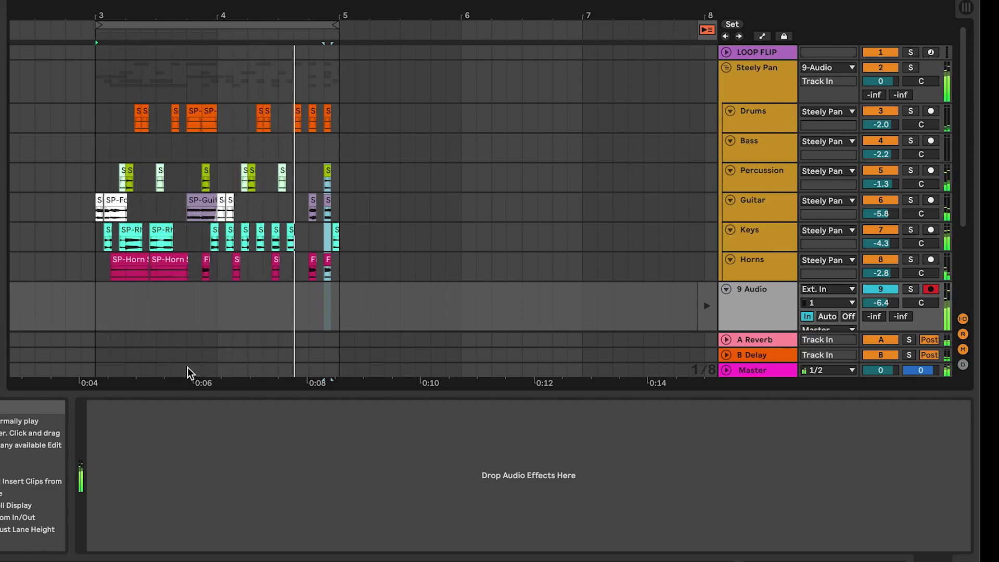
Step: Duplicate the bars 3–5 clips into bars 5–7 and drag the loop brace to bars 7–9
{"action": "left_click", "coordinate": [192, 26]}
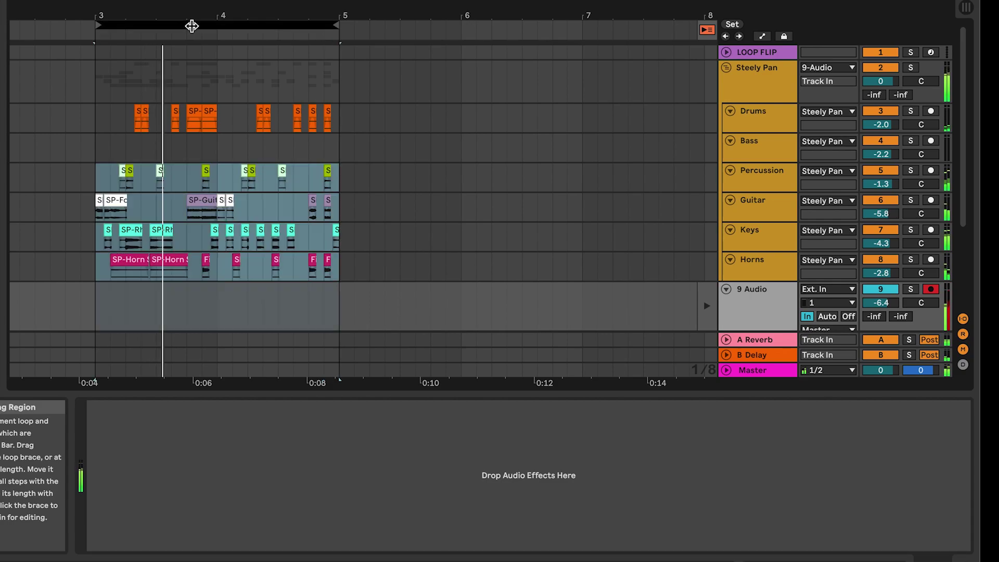
{"action": "key", "text": "ctrl+d"}
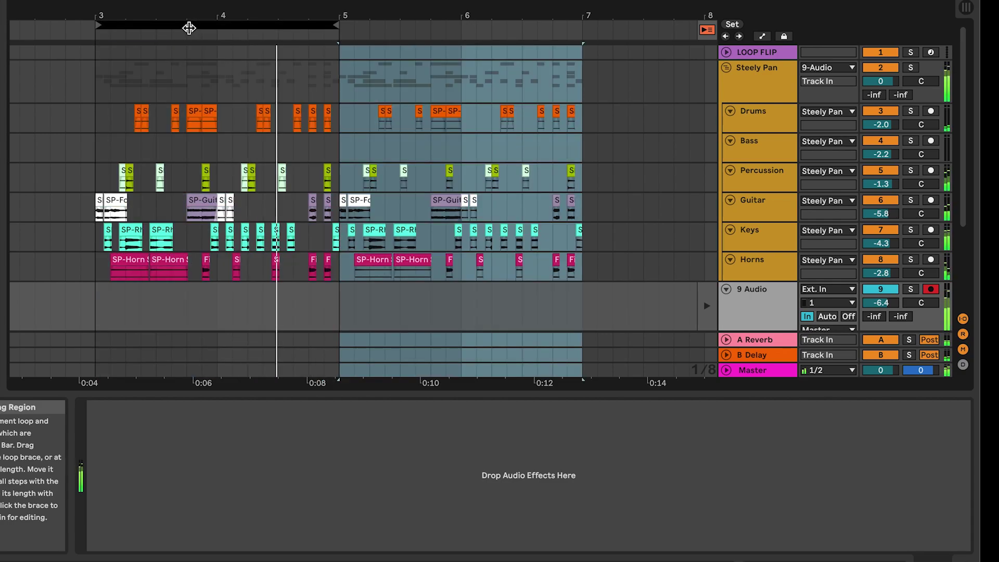
{"action": "left_click_drag", "start_coordinate": [189, 18], "coordinate": [182, 14]}
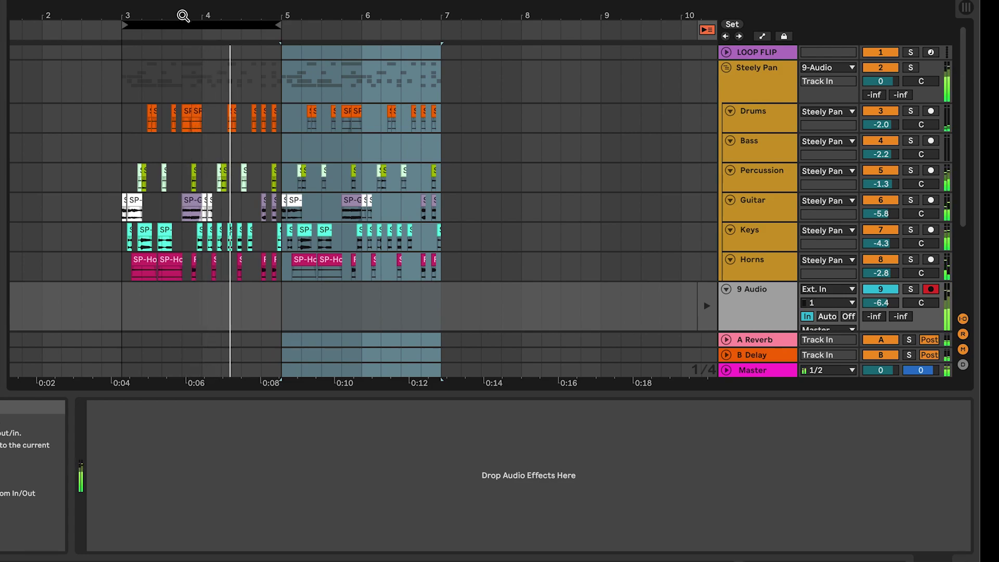
{"action": "left_click_drag", "start_coordinate": [181, 24], "coordinate": [509, 36]}
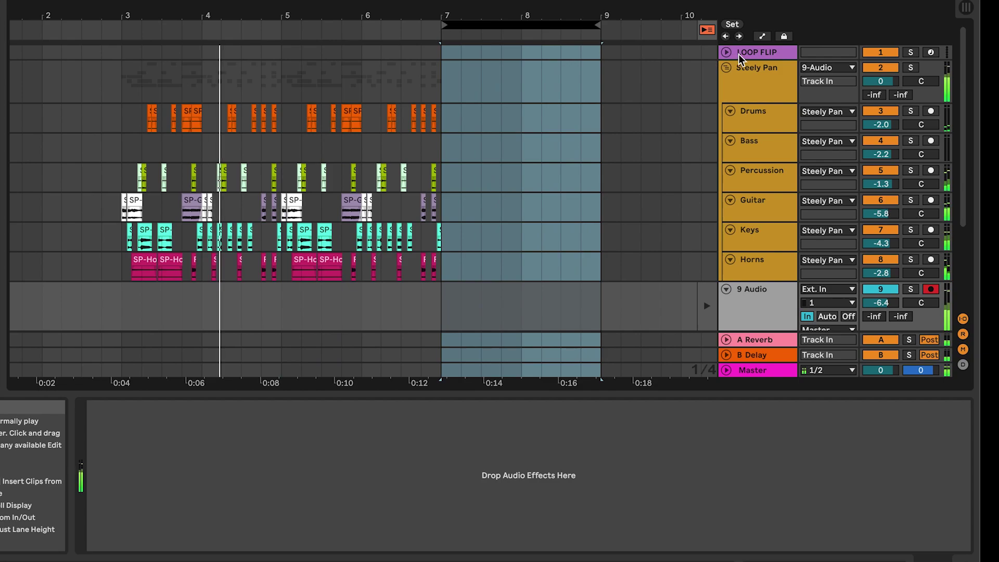
{"action": "left_click", "coordinate": [757, 52]}
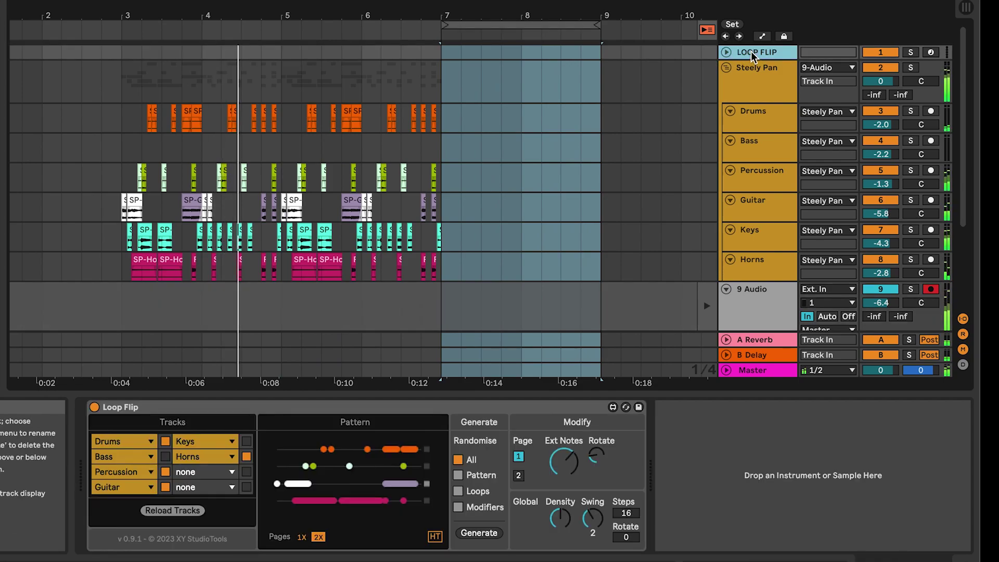
Step: Hit Generate in the Loop Flip device to fill bars 7–9 with fresh Steely Pan clips
{"action": "left_click", "coordinate": [479, 533]}
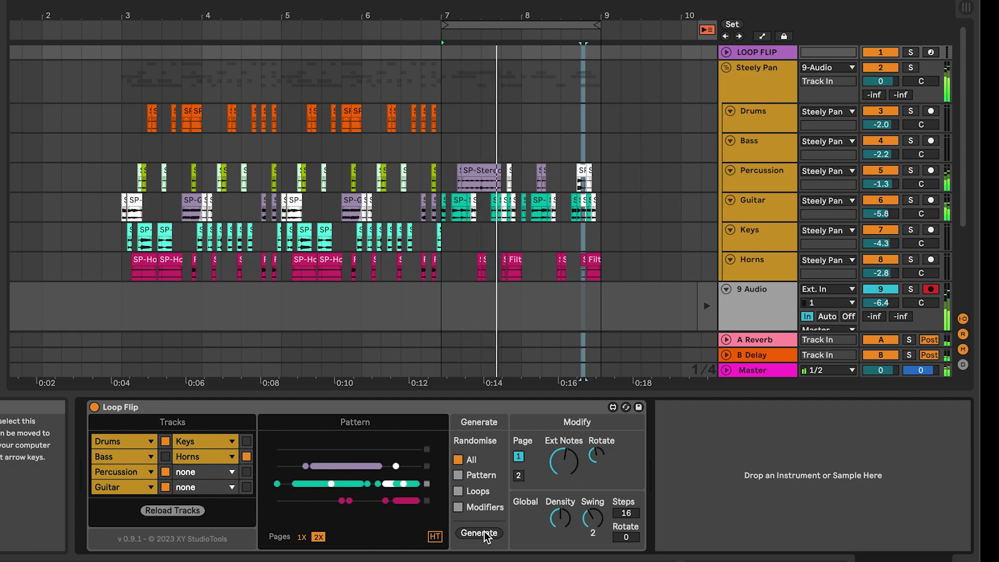
Step: Uncheck Guitar and Horns, check Keys in Loop Flip's Tracks list, and regenerate
{"action": "left_click", "coordinate": [166, 487]}
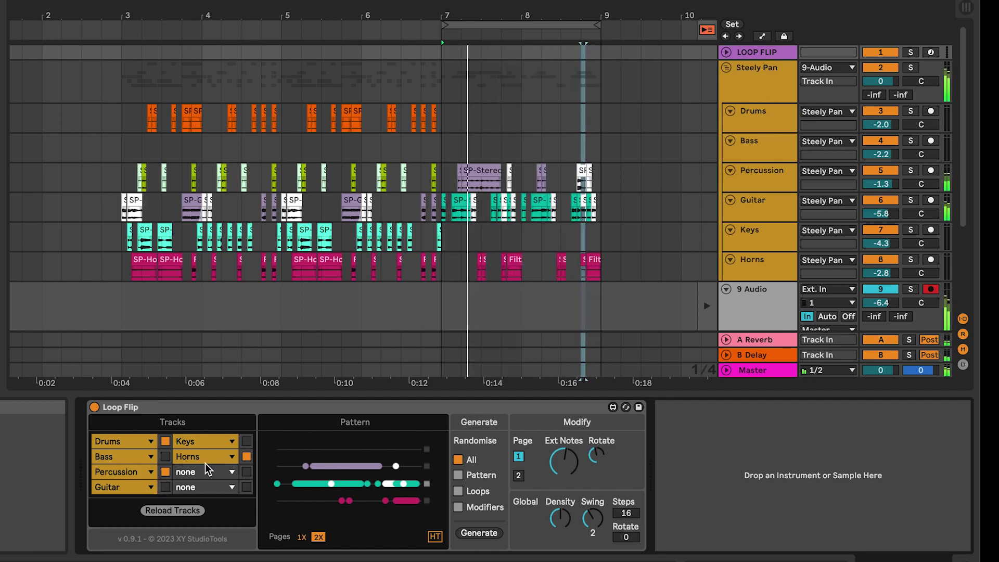
{"action": "left_click", "coordinate": [247, 457]}
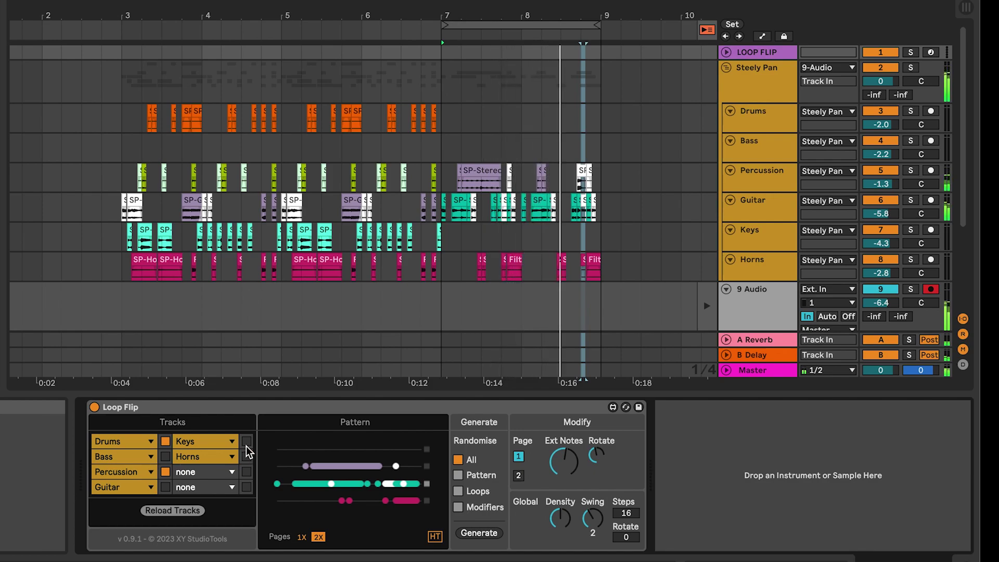
{"action": "left_click", "coordinate": [472, 535]}
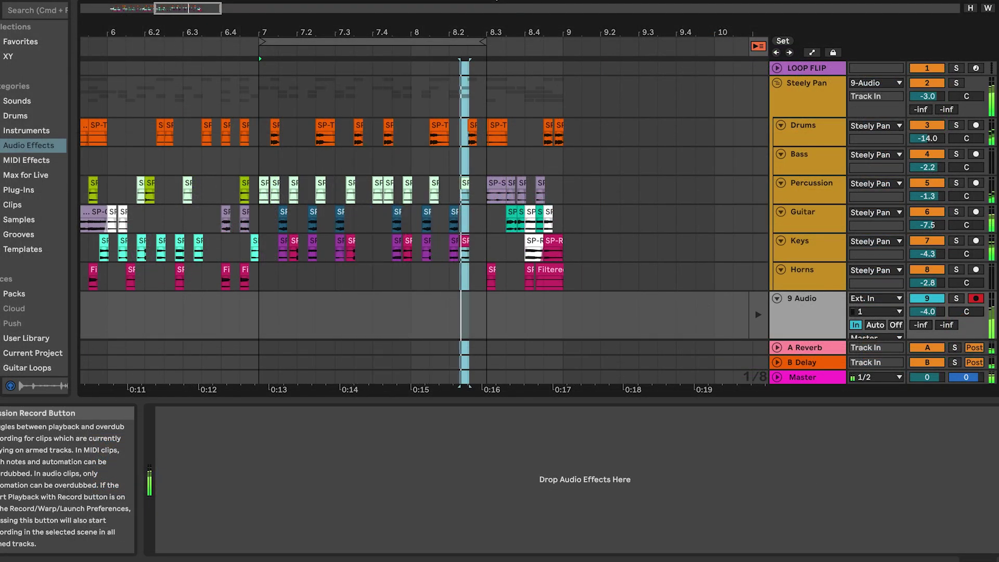
Step: Launch the Beat track's first clip in Session View, then return to the arrangement
{"action": "key", "text": "Tab"}
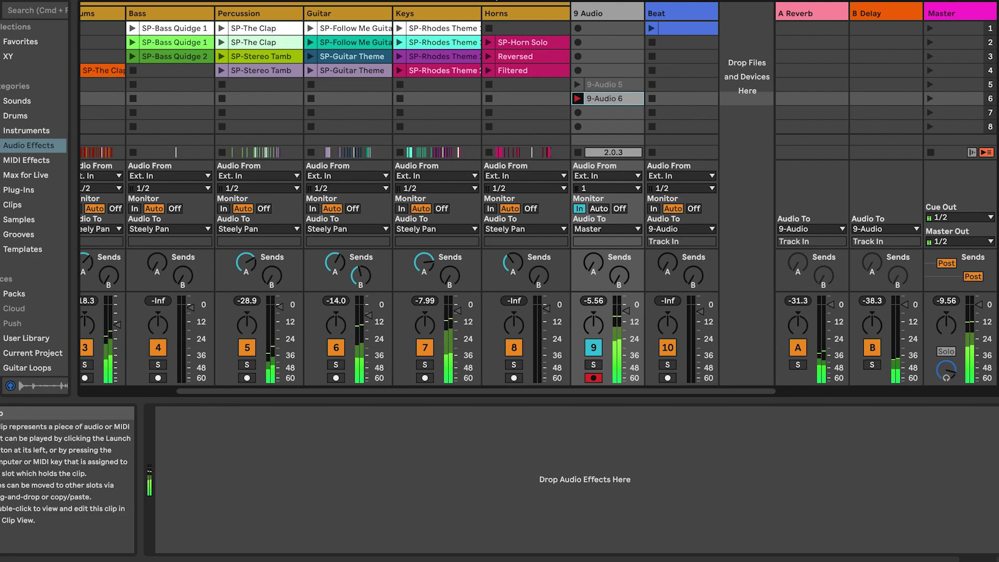
{"action": "left_click", "coordinate": [651, 29]}
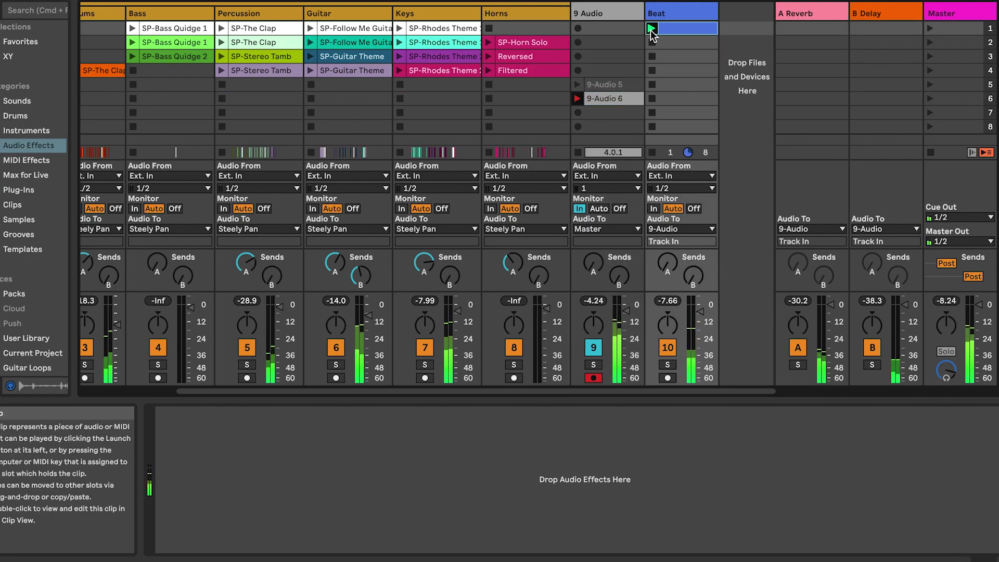
{"action": "key", "text": "Tab"}
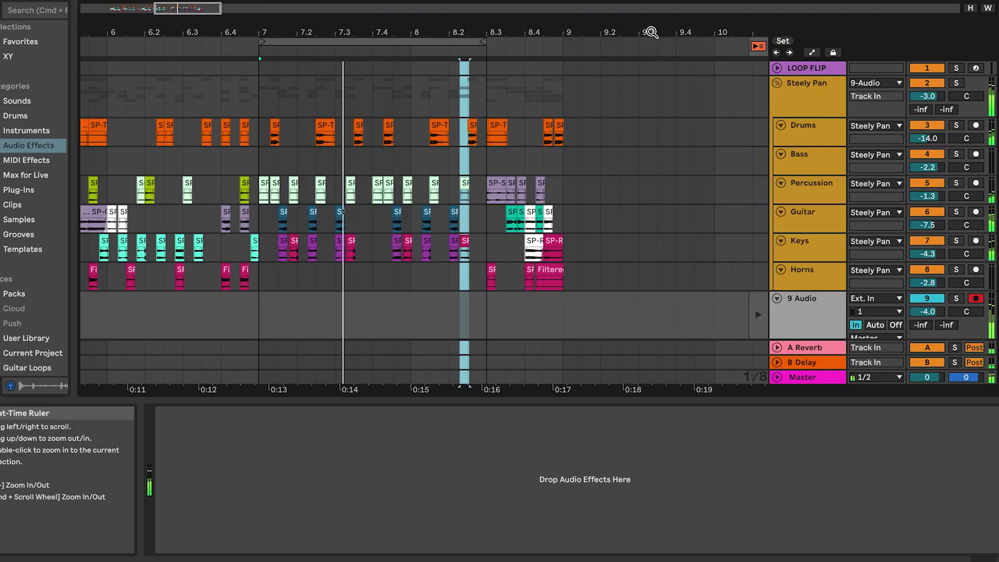